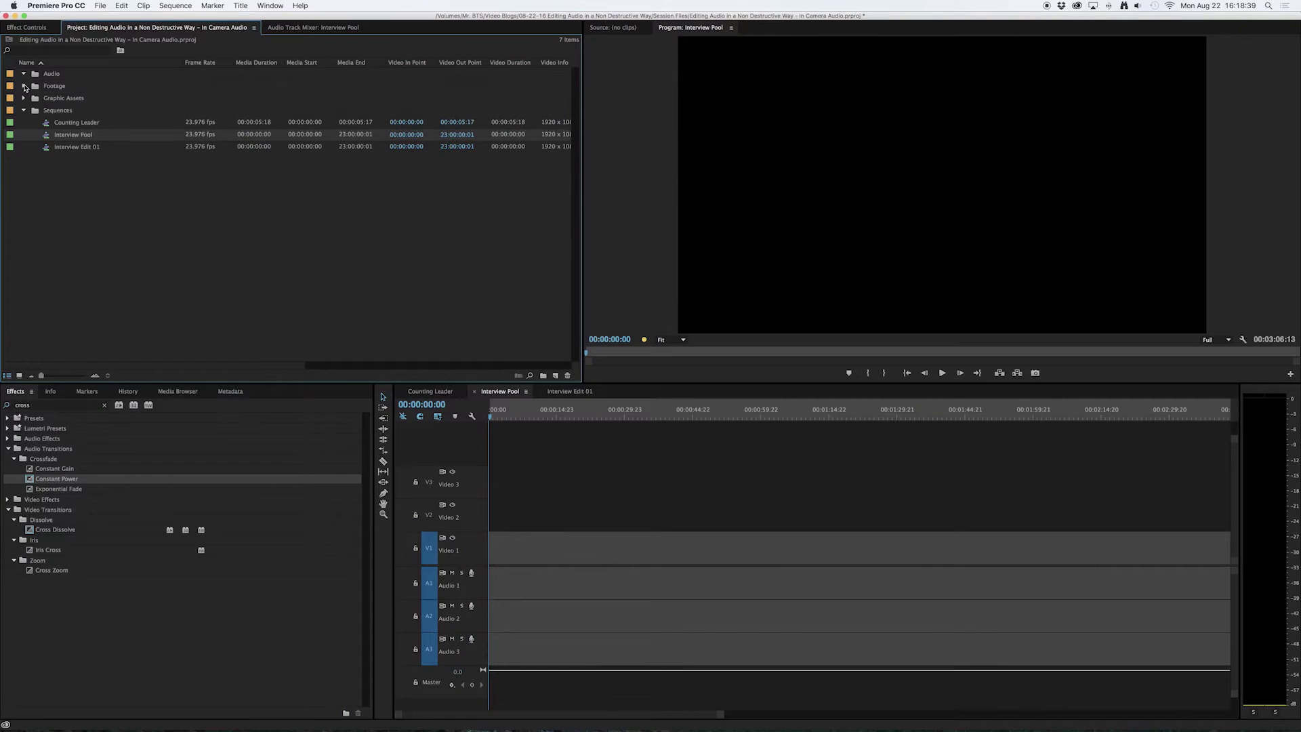
left_click(23, 85)
Place clips AA0071–AA0074 from the Footage folder end to end in the Interview Pool sequence.
left_click(51, 112)
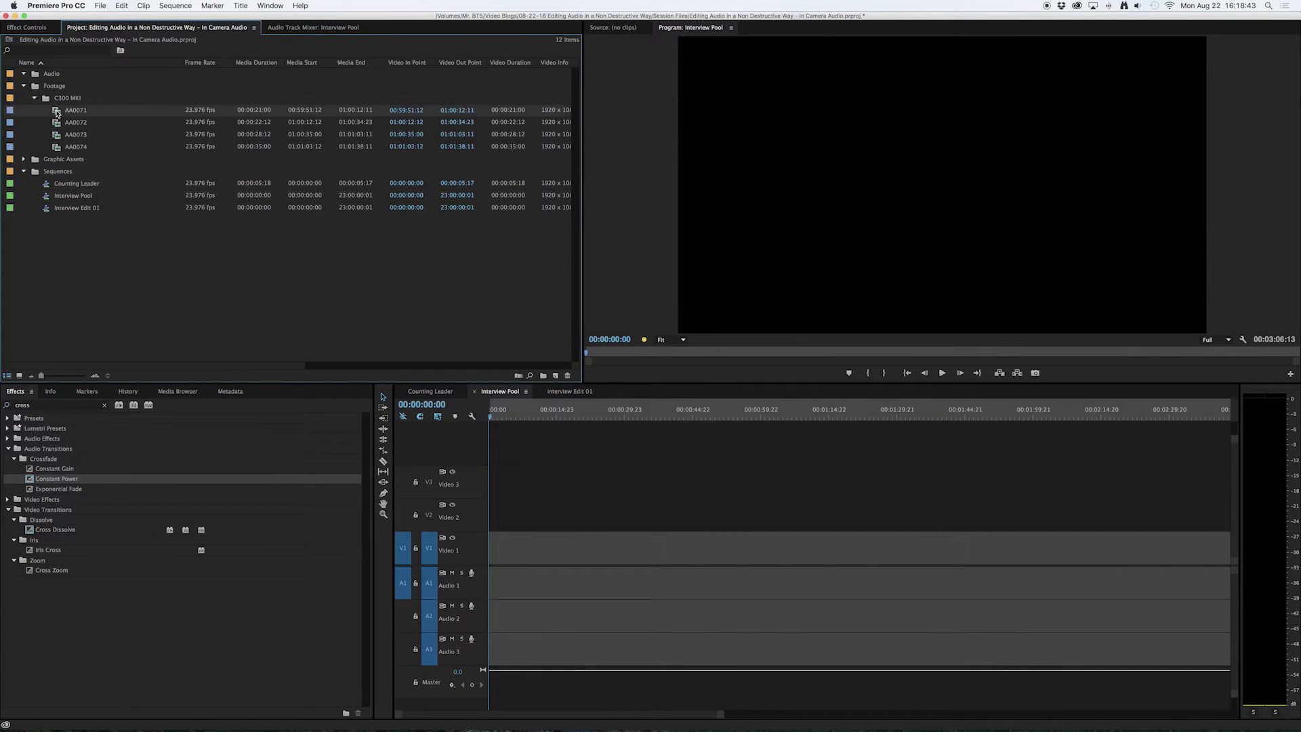
left_click(58, 147, "shift")
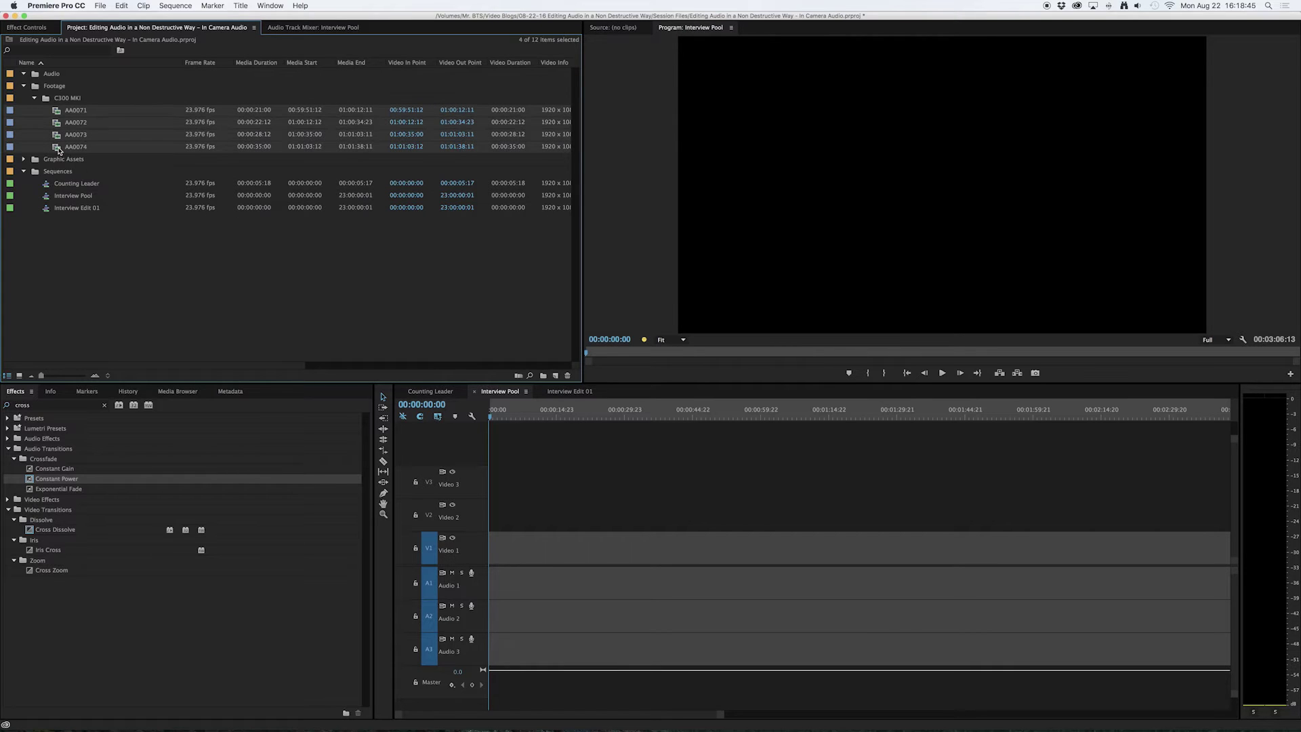
left_click_drag(58, 114, 500, 542)
Unlink the clips' audio from their video, then select only the four Audio 1 clips.
left_click_drag(1003, 542, 532, 602)
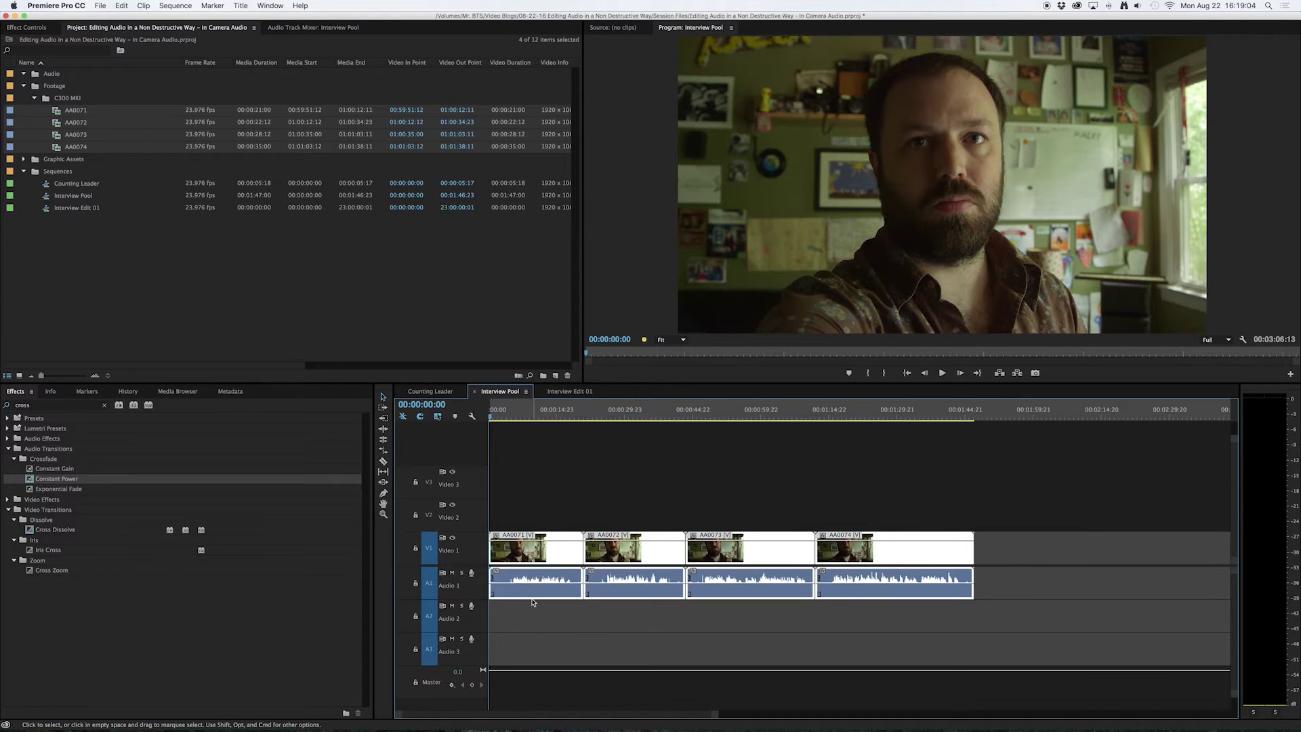
right_click(562, 549)
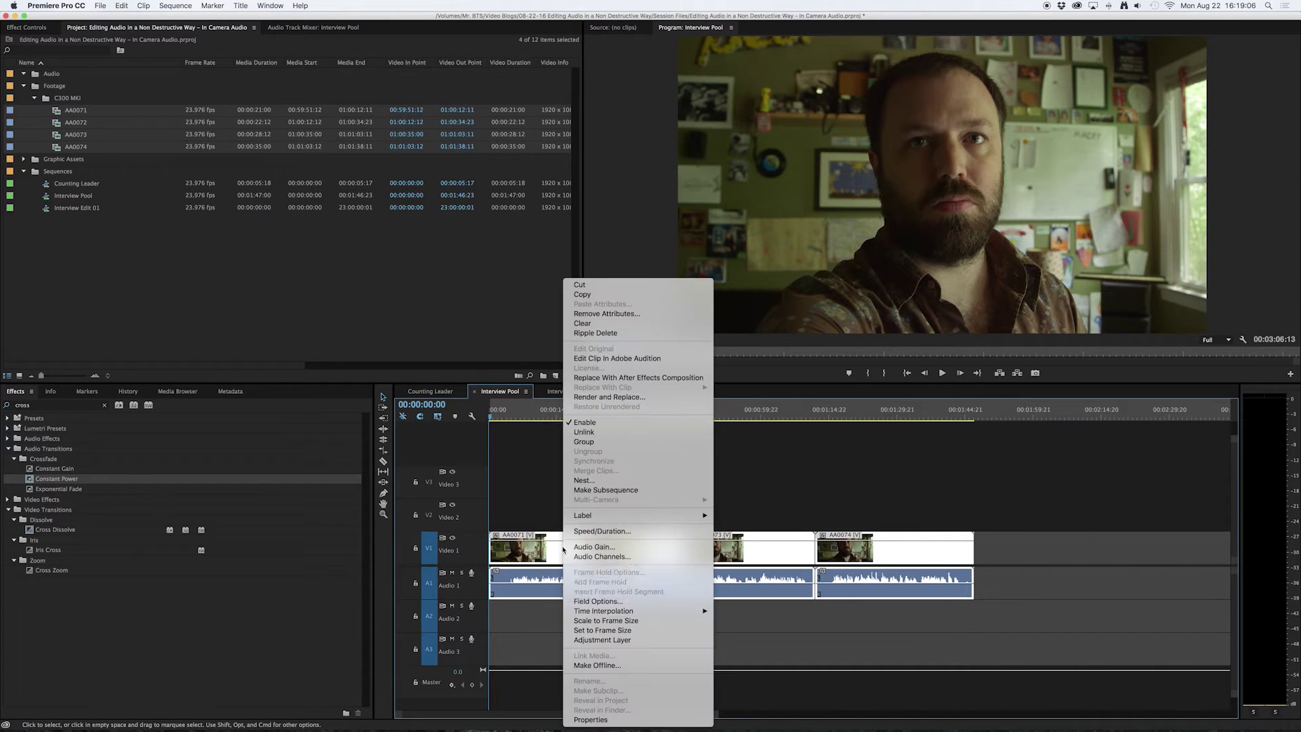
left_click(587, 433)
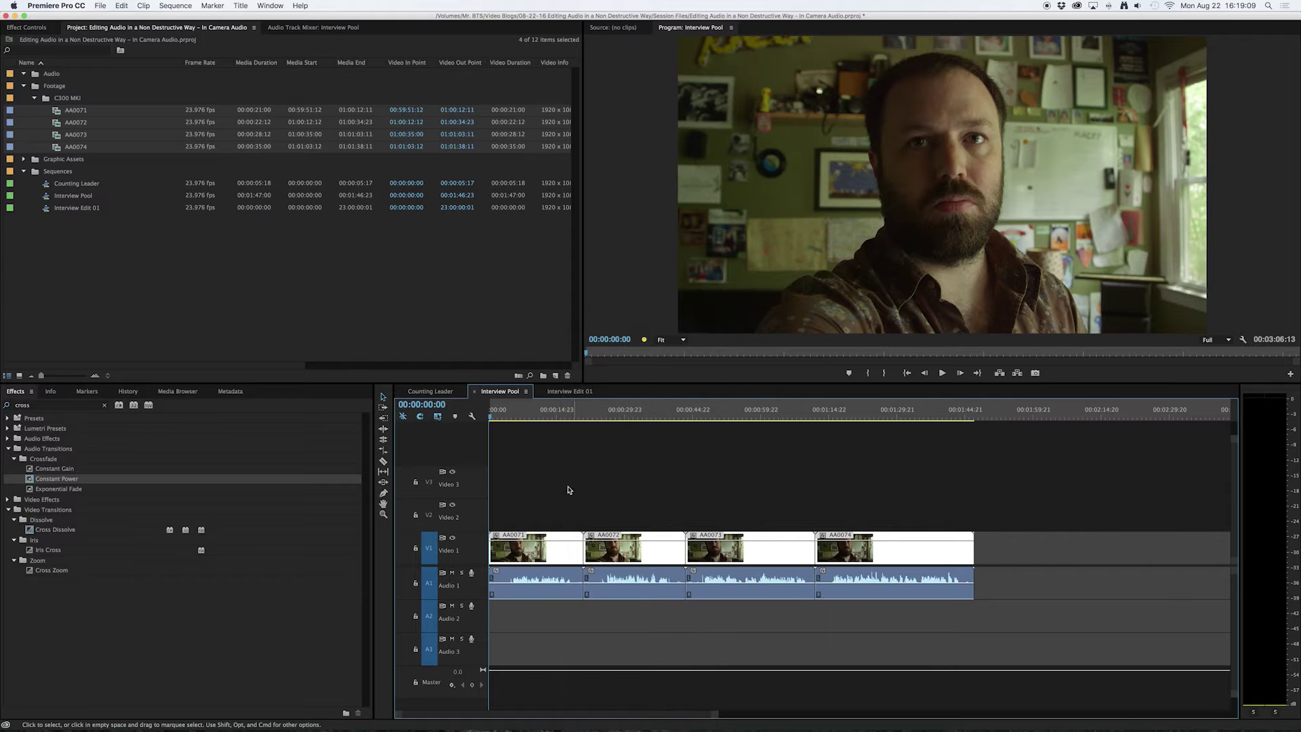
left_click_drag(1025, 590, 533, 610)
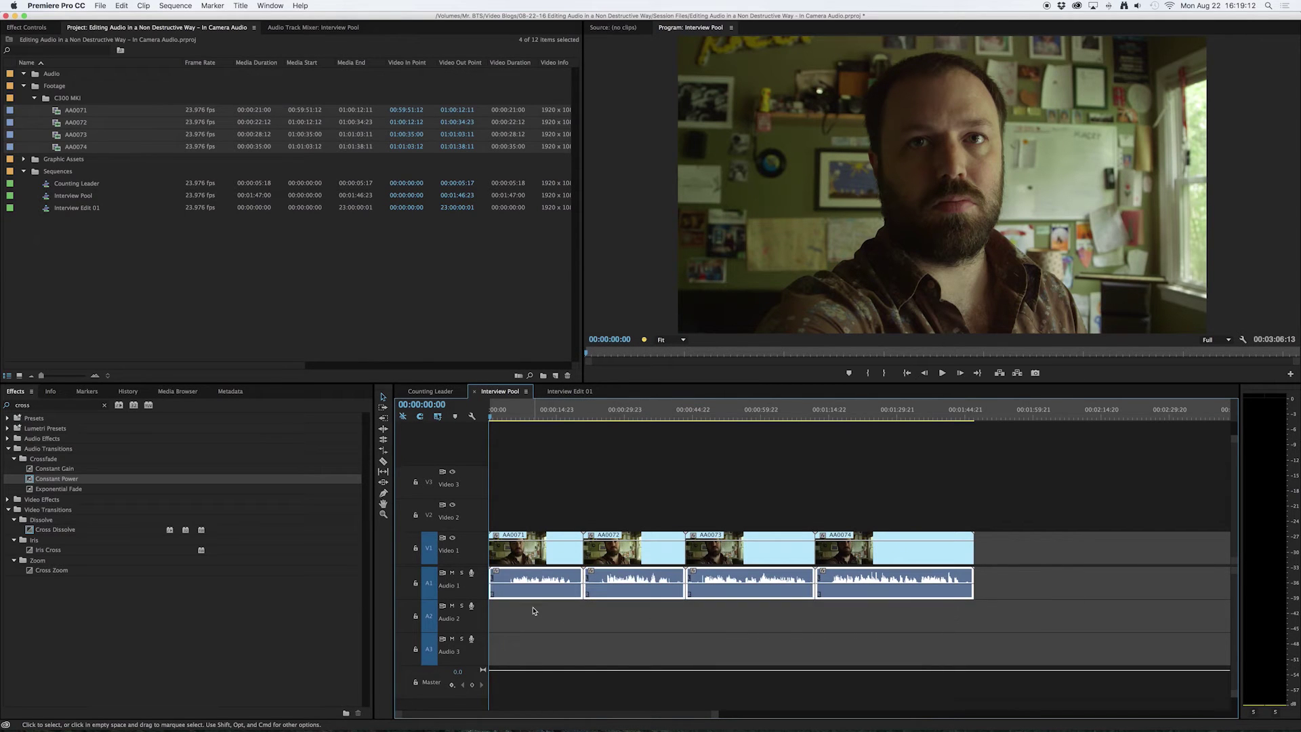
Send the four selected audio clips to Adobe Audition with Edit Clip in Adobe Audition.
right_click(505, 579)
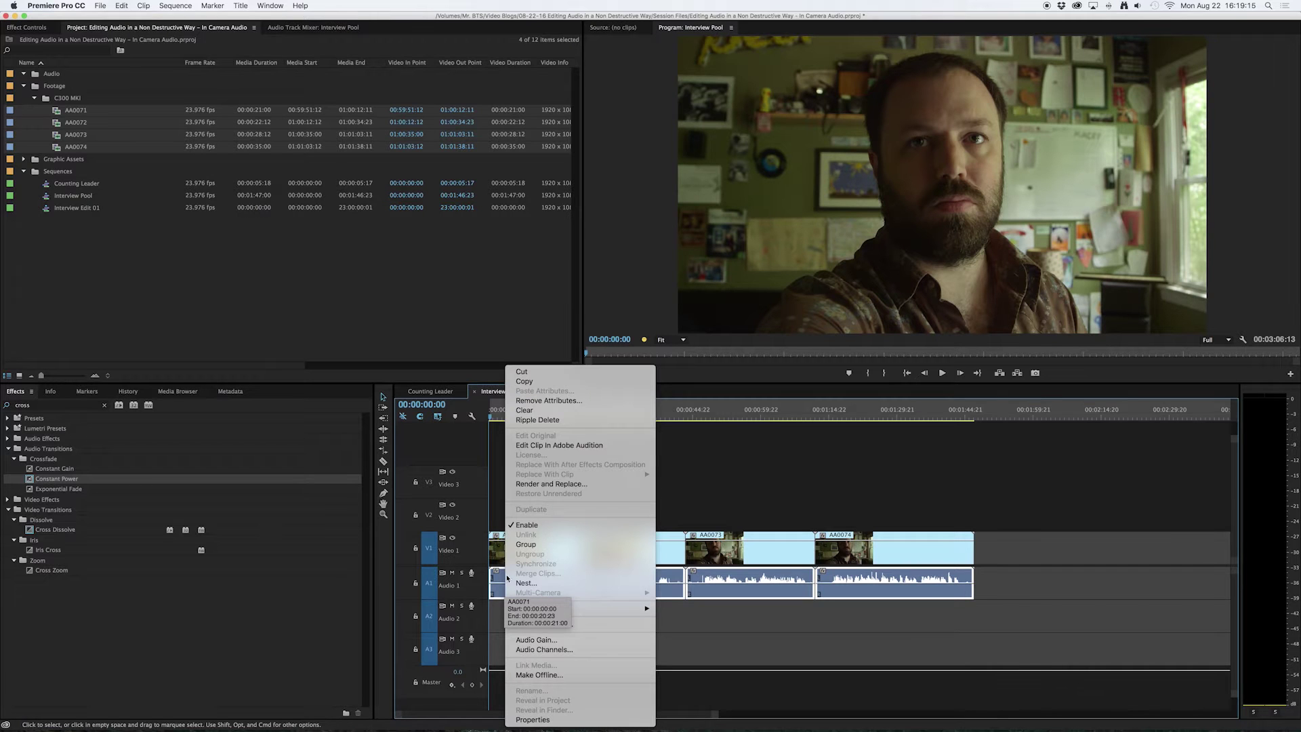
left_click(569, 445)
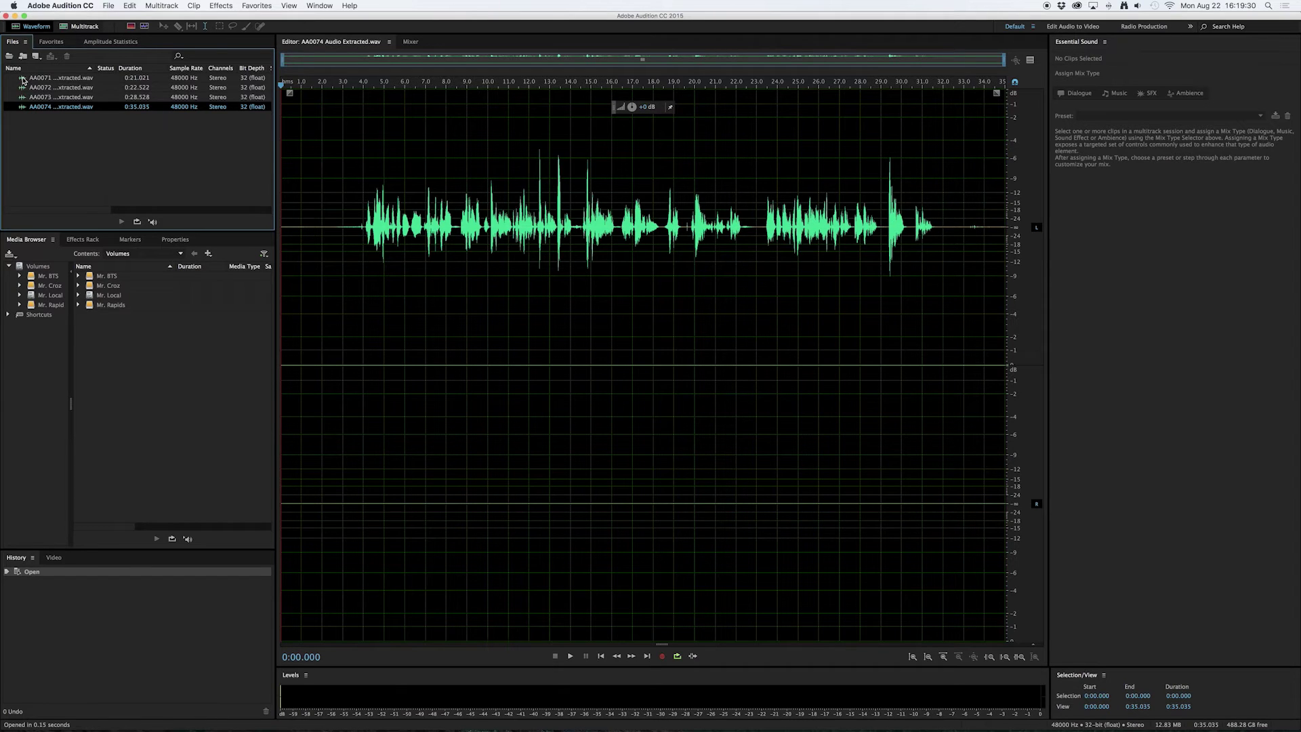
Open AA0071 Audio Extracted.wav in Audition, set the playhead at 0:04.539, and start Save As.
double_click(22, 78)
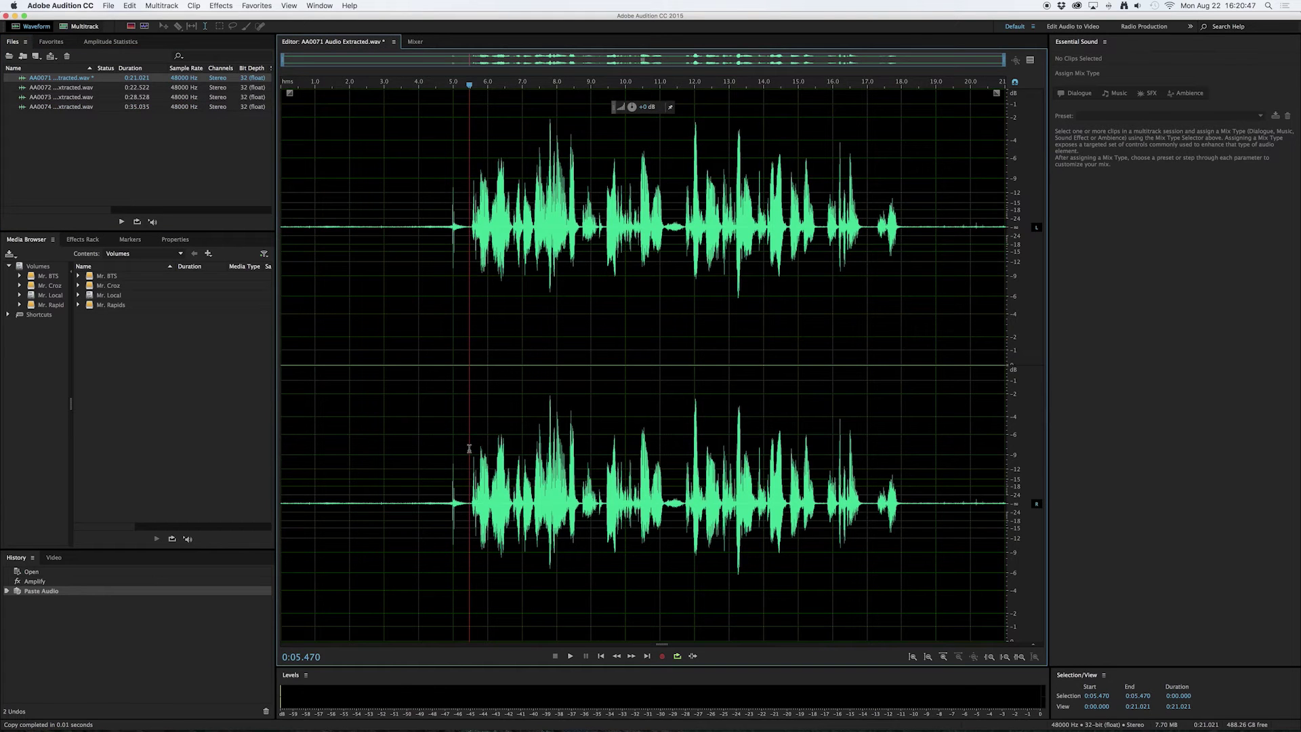
left_click(436, 463)
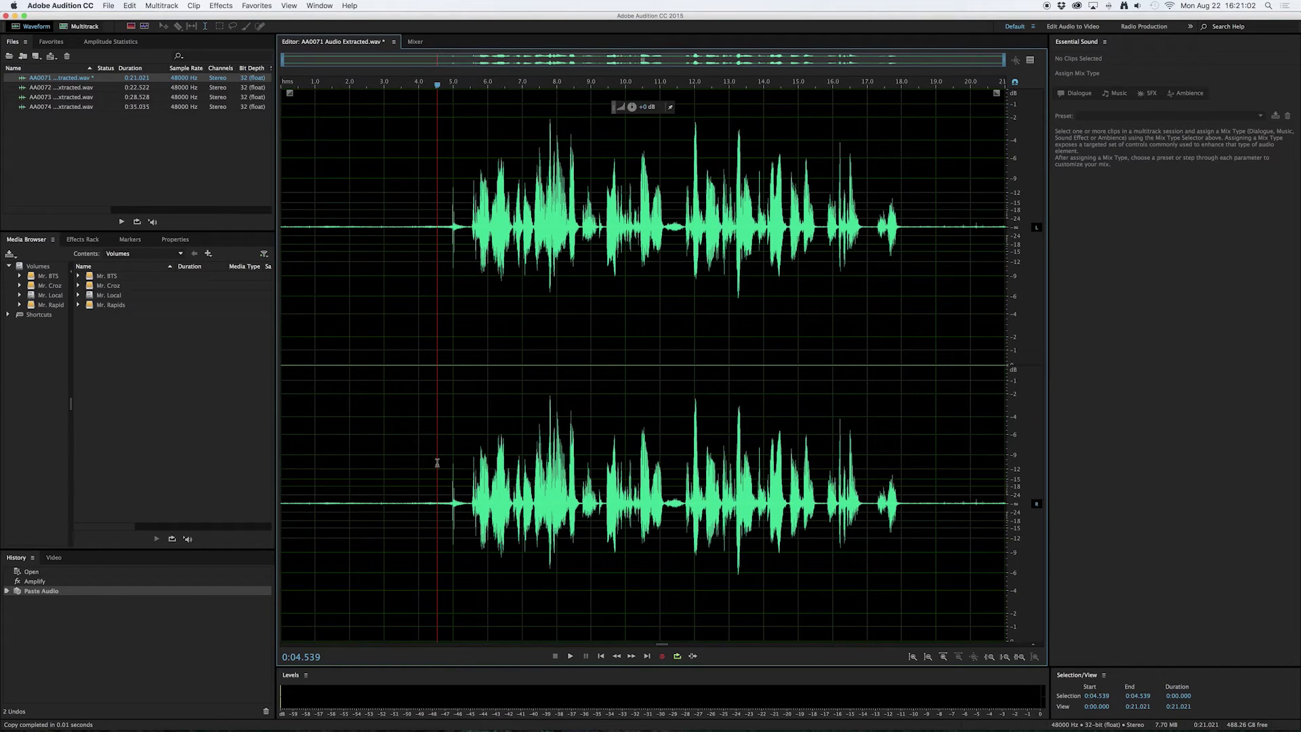
key("super+shift+s")
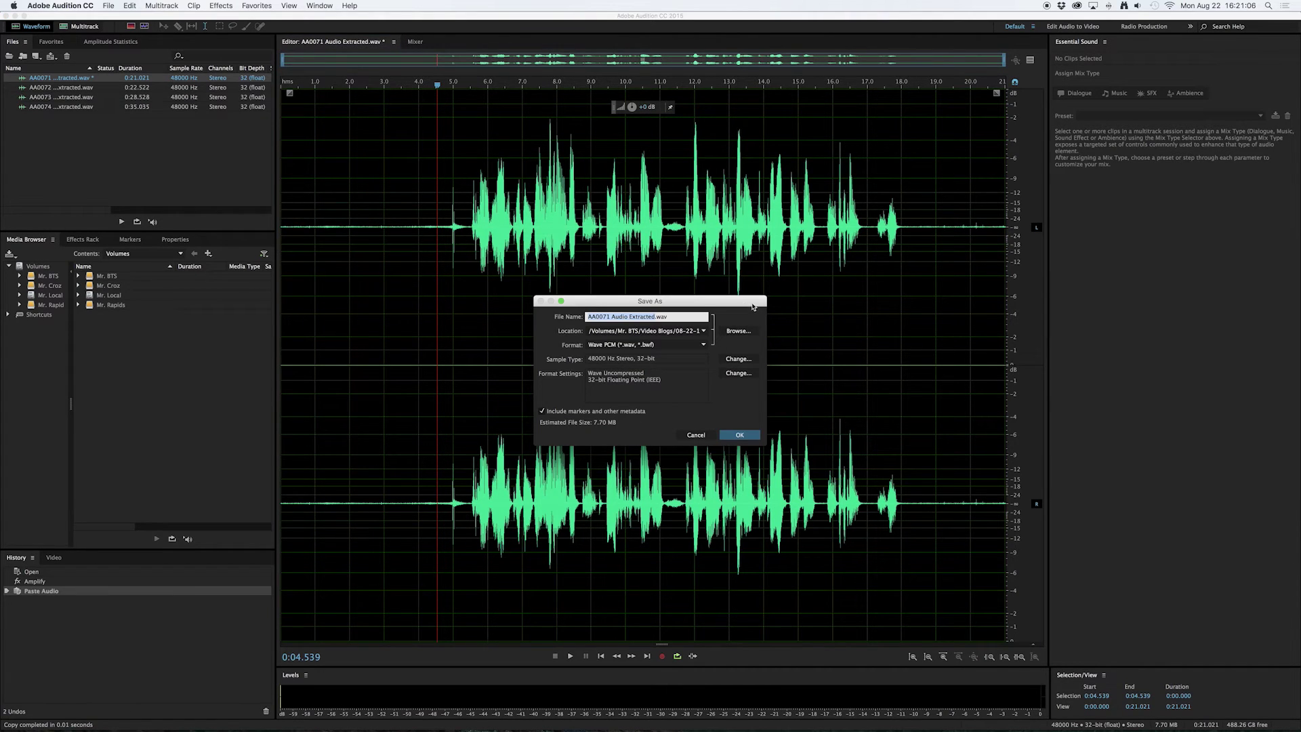
Save AA0071 Audio Extracted.wav as Wave PCM into the project's Edited Audio folder.
left_click(740, 330)
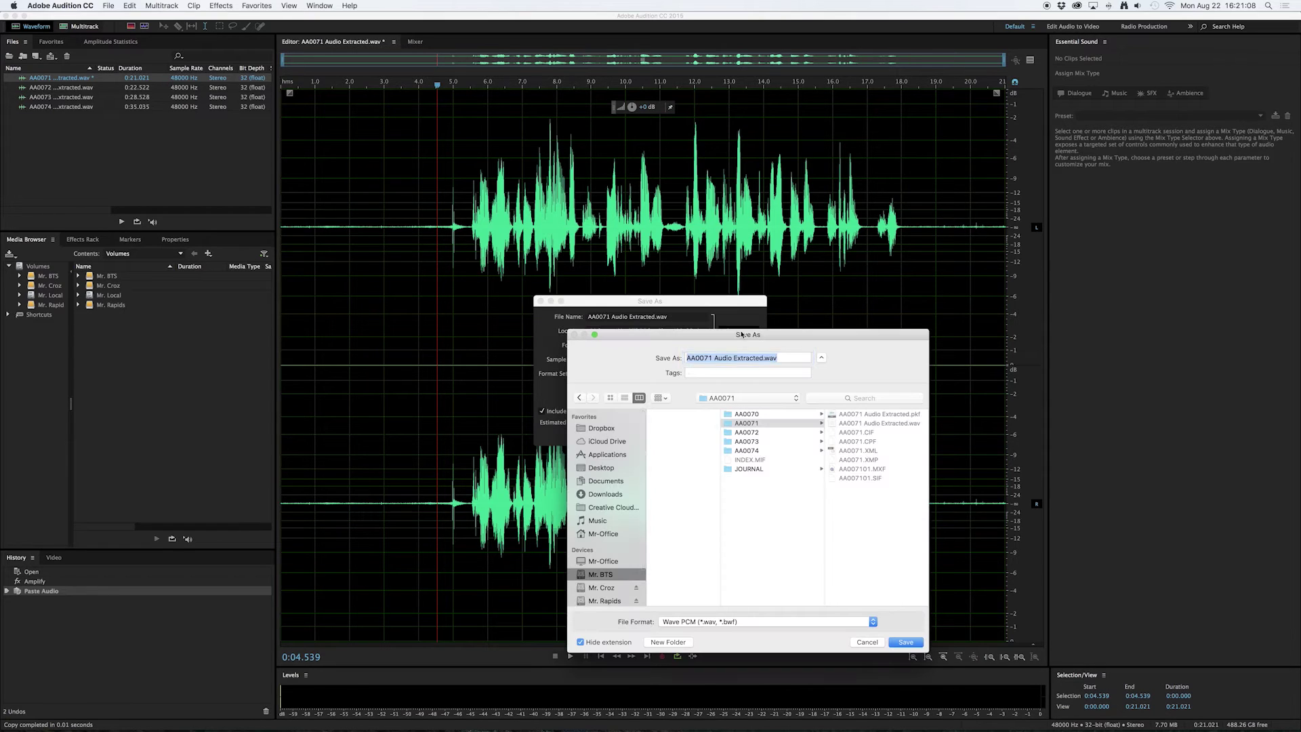
left_click(685, 518)
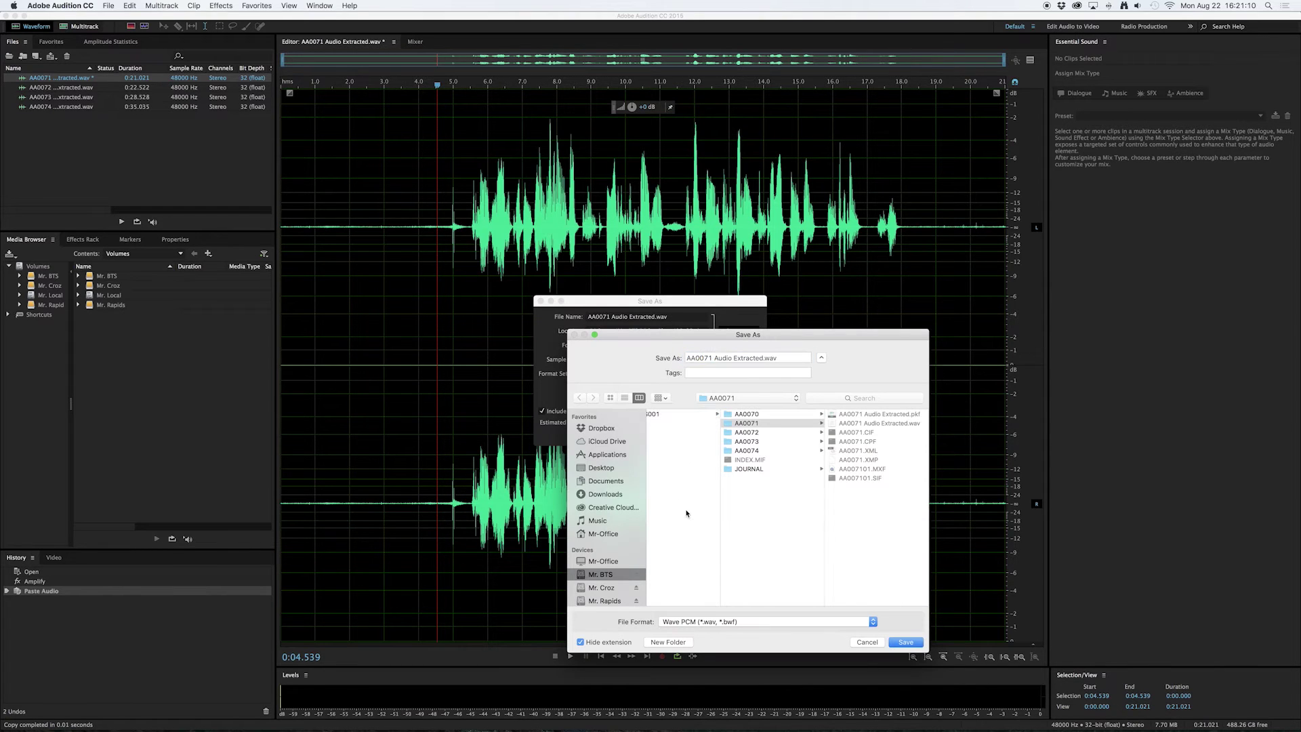
key("Left")
key("Left")
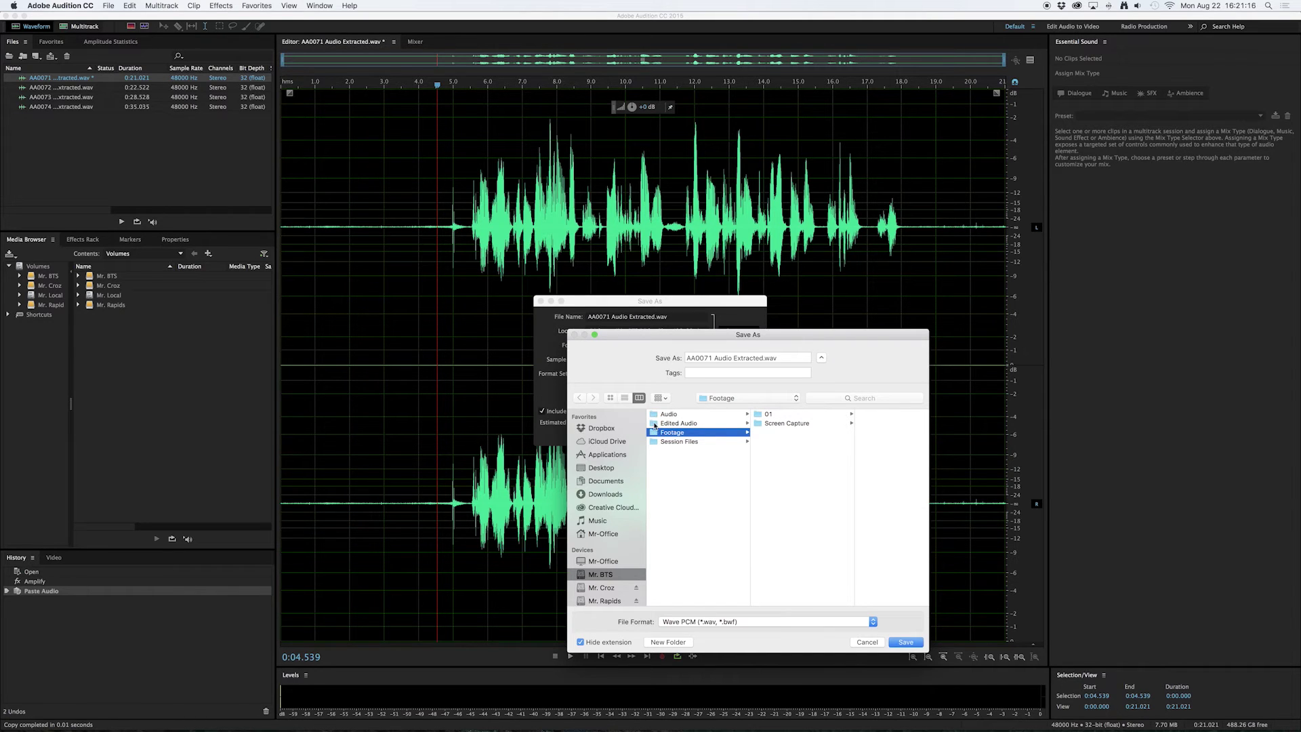
left_click(654, 424)
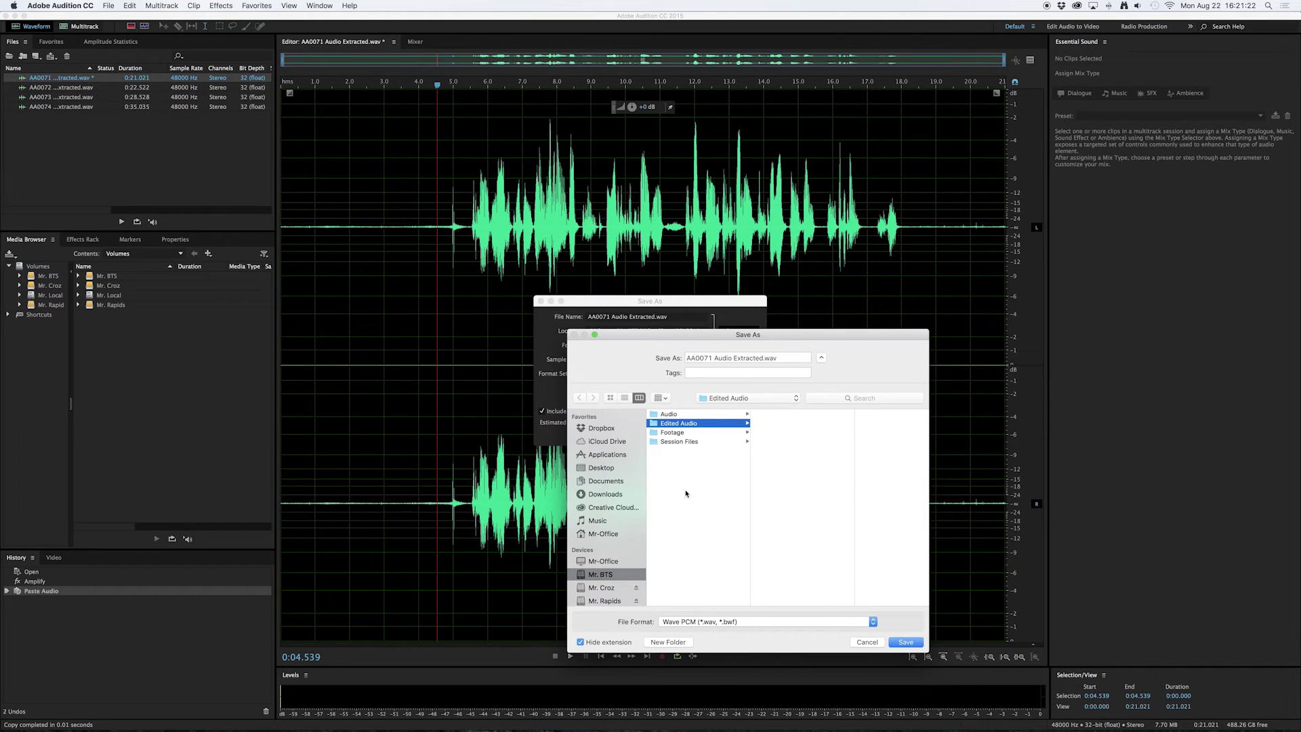
left_click(905, 642)
left_click(742, 434)
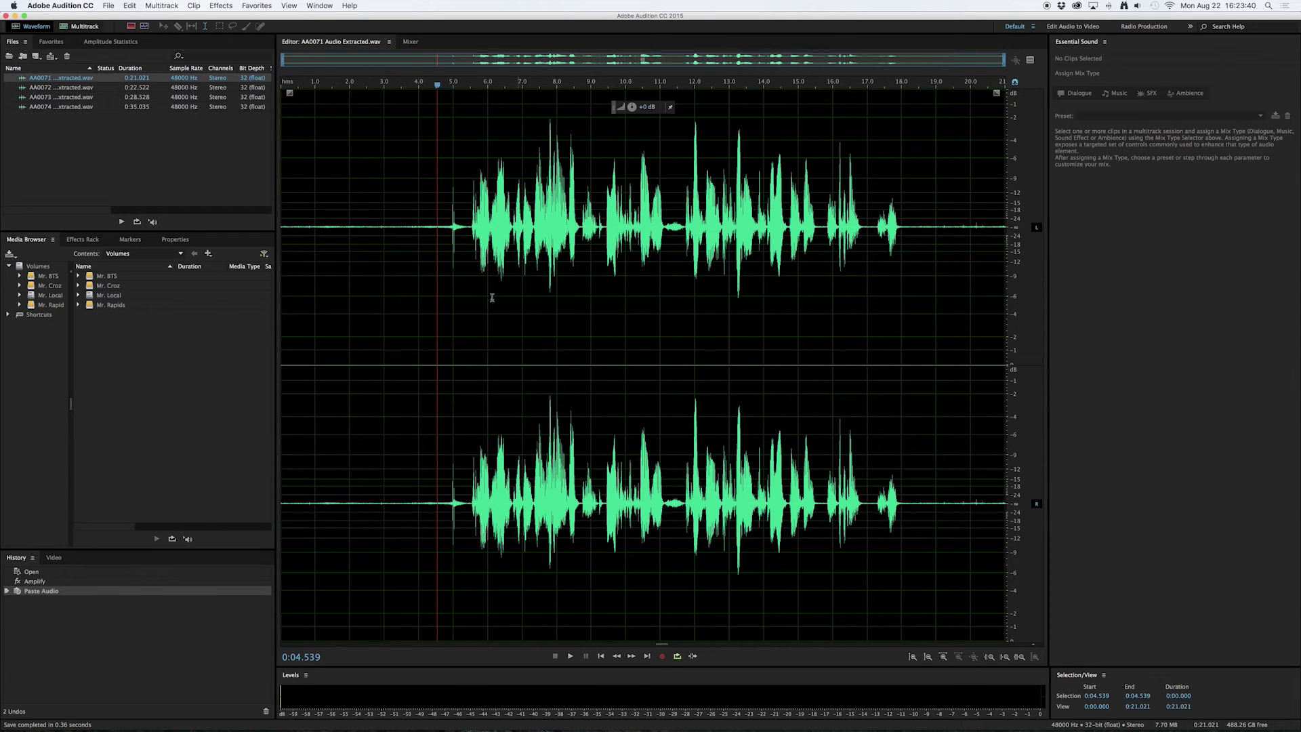
left_click(85, 153)
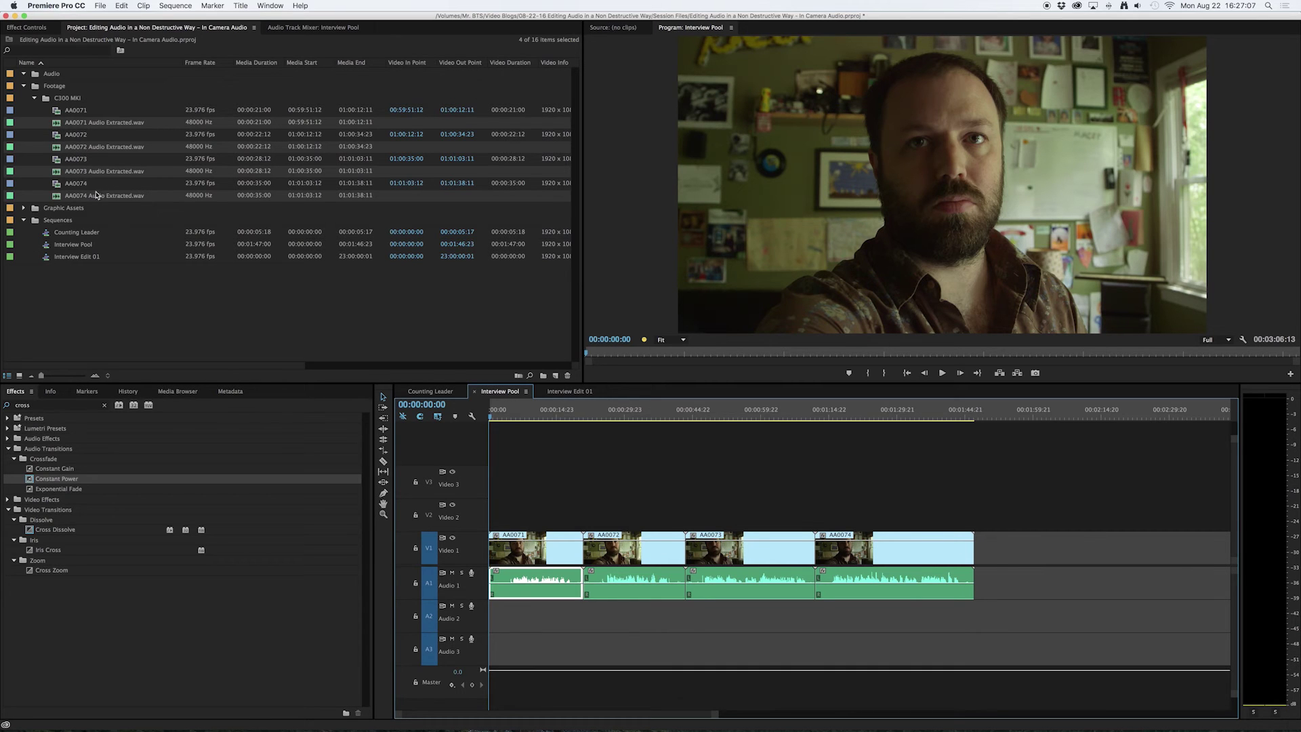
Make the four Audio Extracted WAV files offline, keeping their media files on disk.
right_click(57, 125)
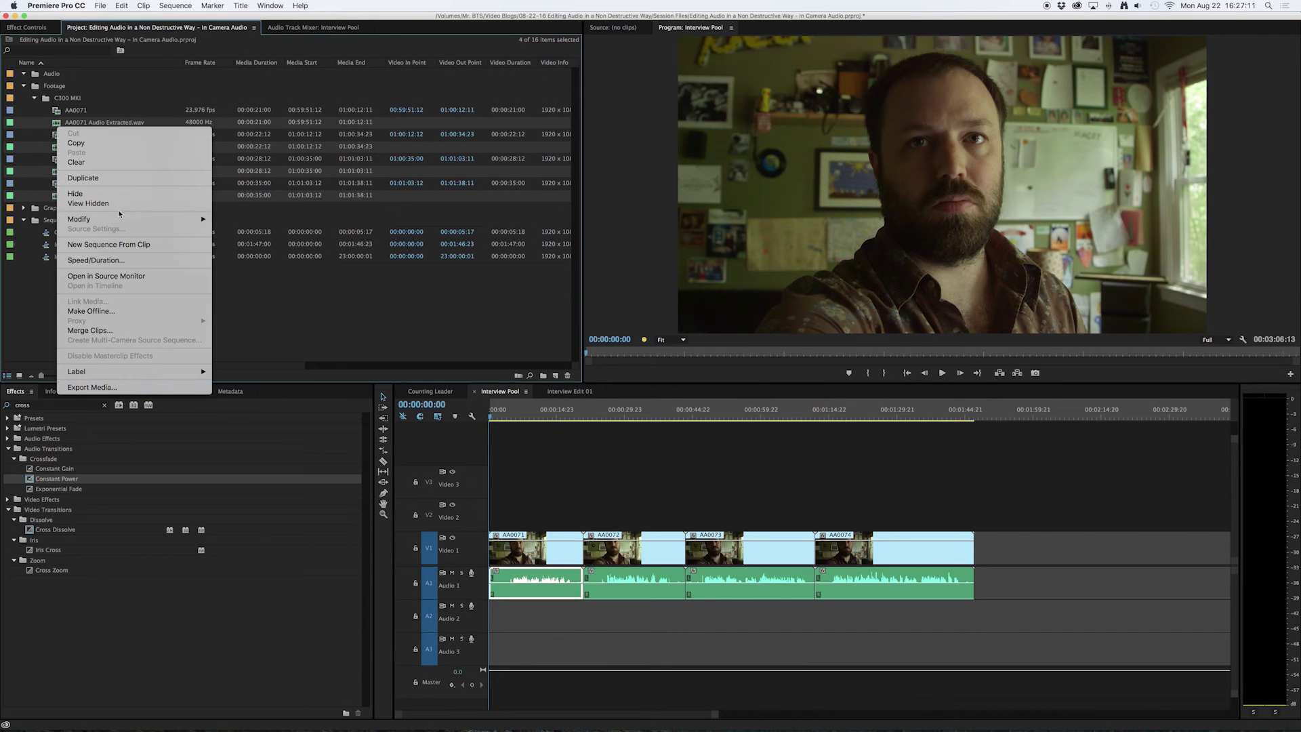
left_click(105, 312)
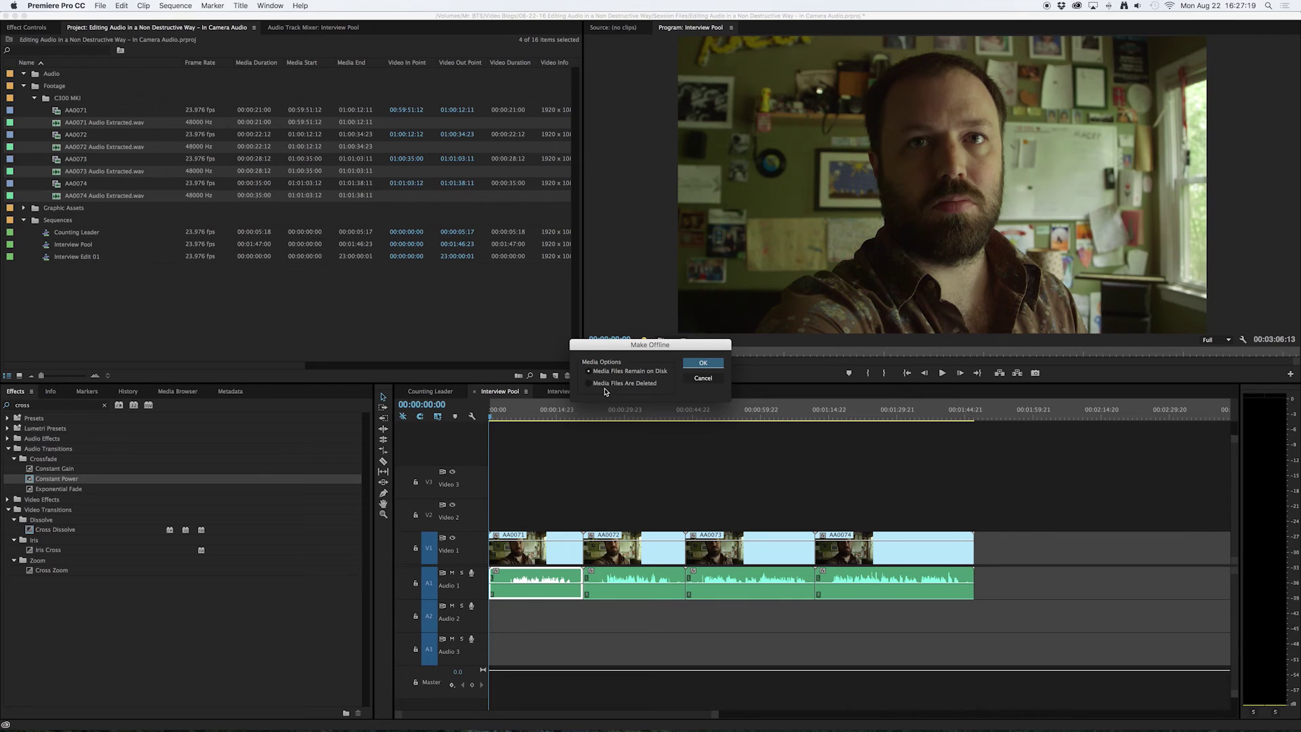
left_click(707, 364)
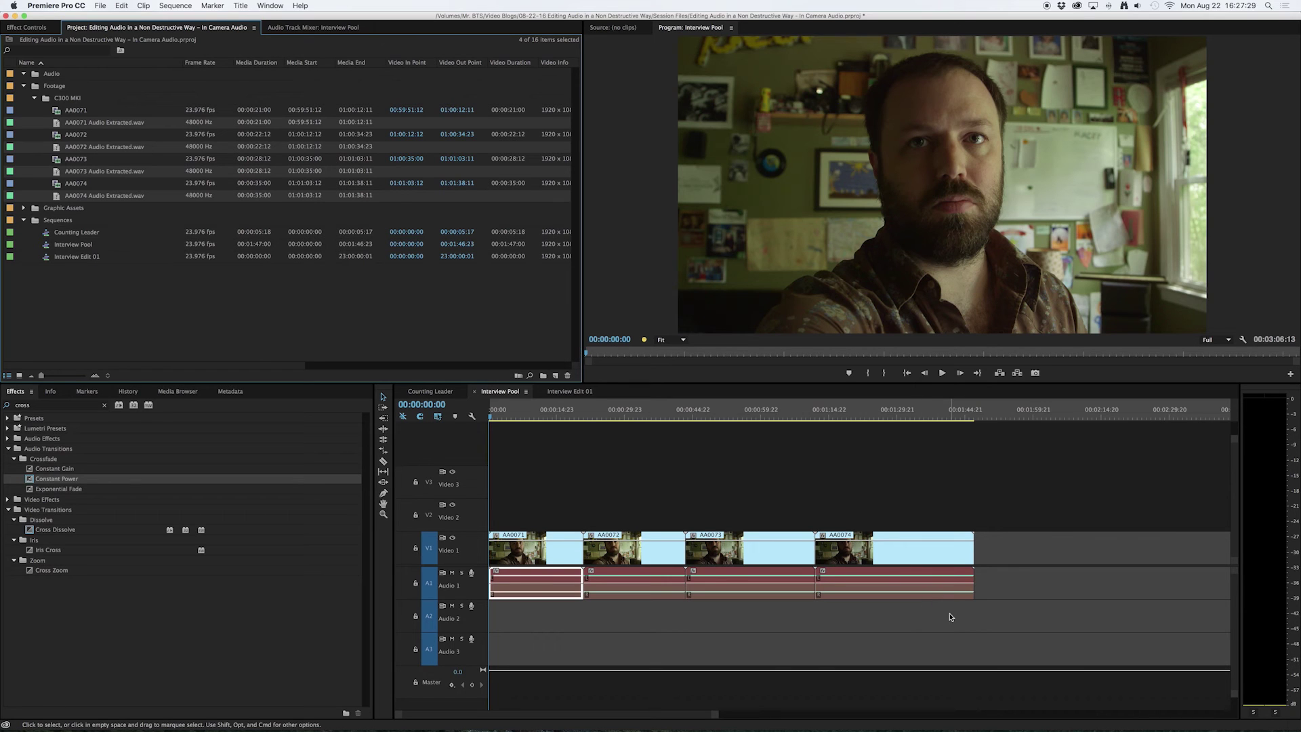
mouse_move(88, 200)
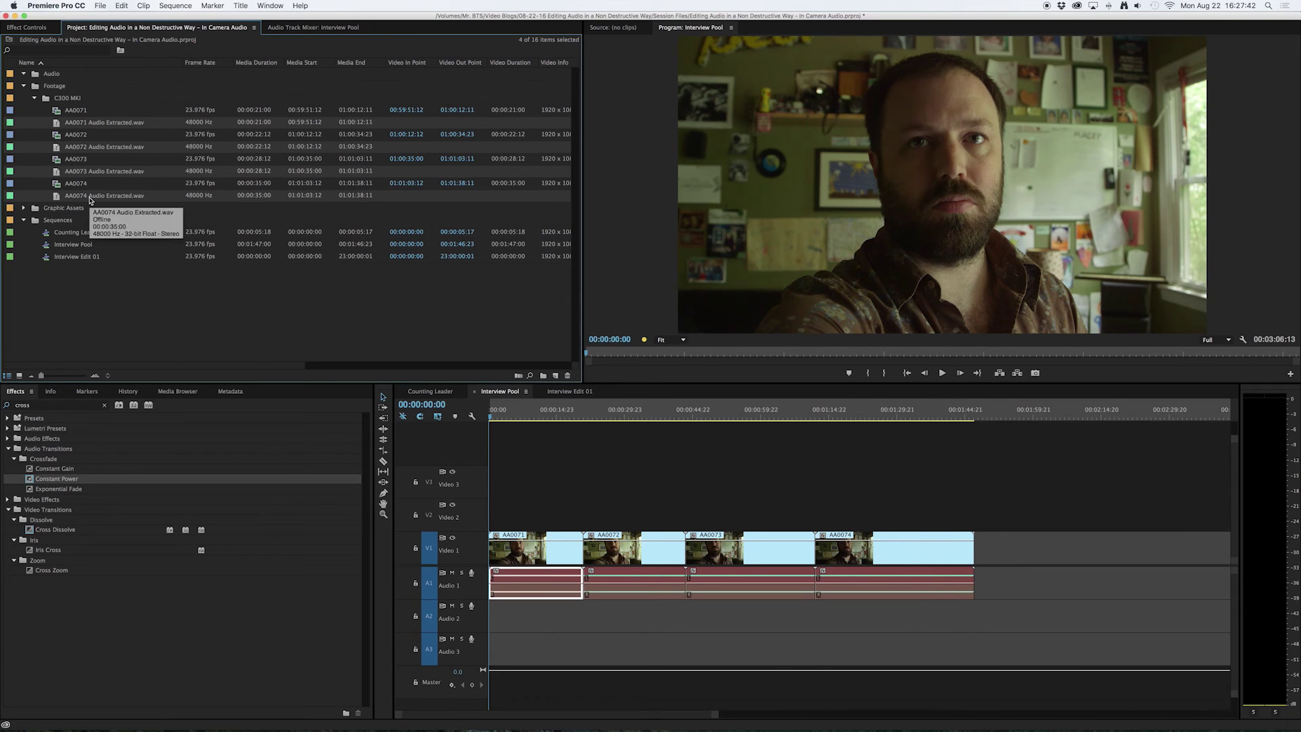
Relink the offline WAVs with Link Media, locating AA0071 Audio Extracted.wav in the Edited Audio folder.
right_click(57, 125)
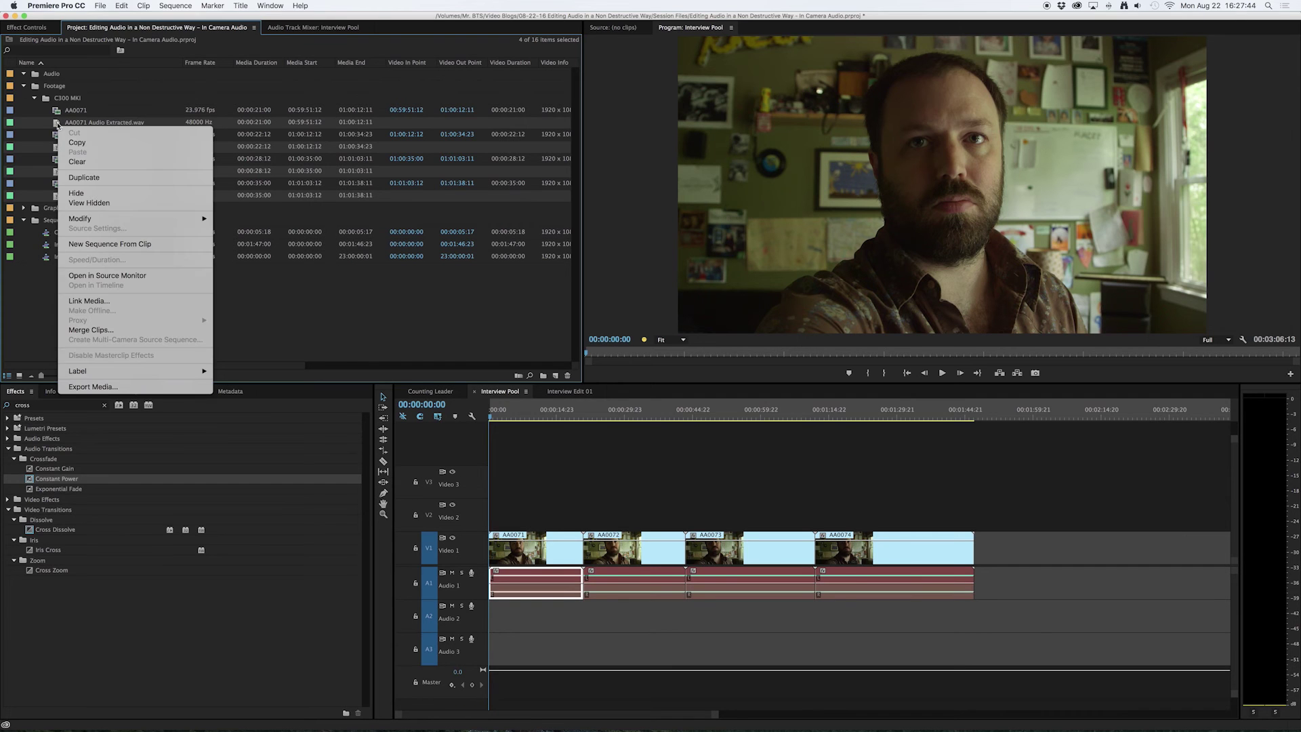
left_click(96, 300)
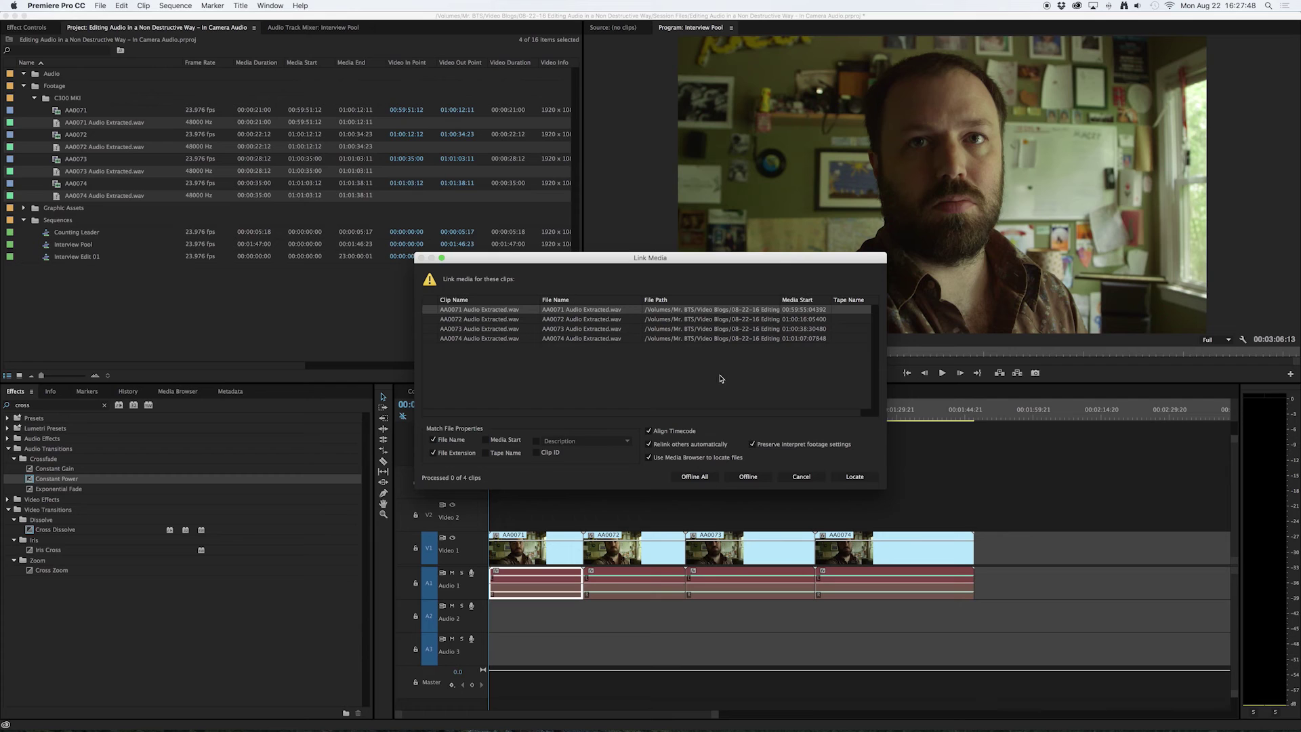
left_click(854, 477)
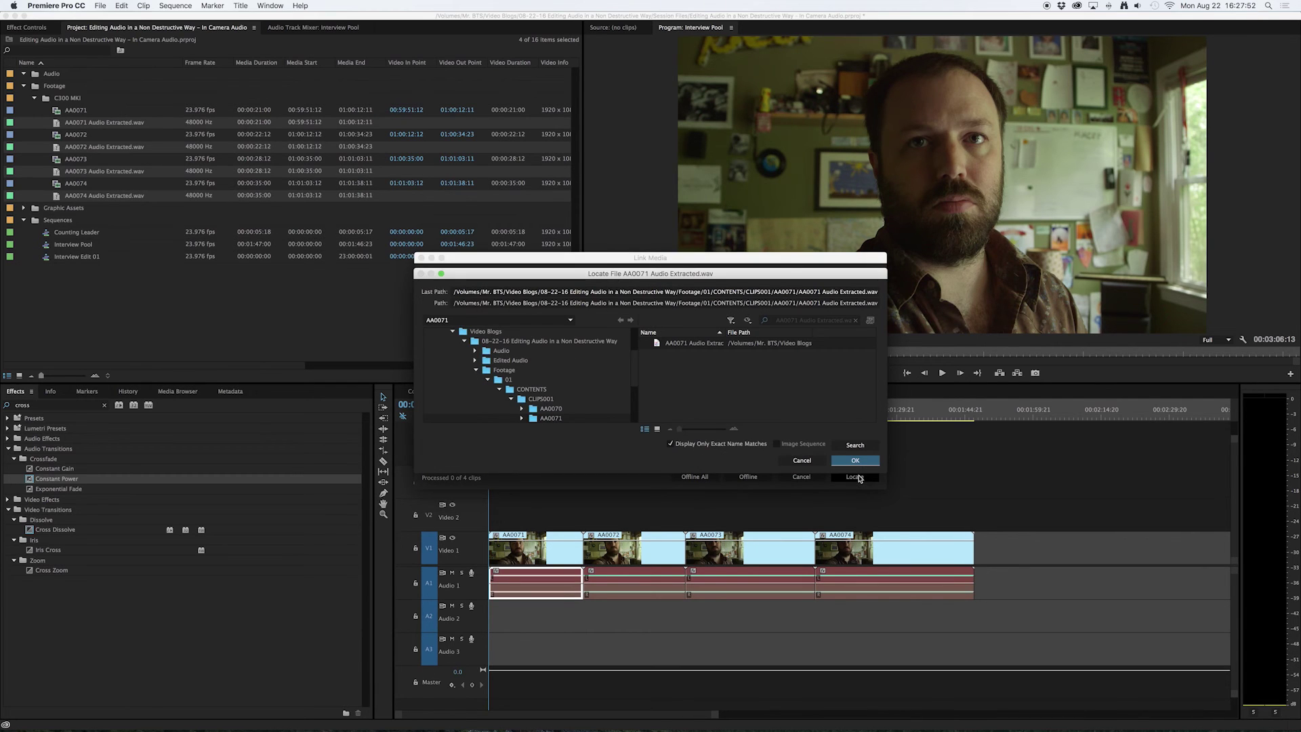
left_click(476, 370)
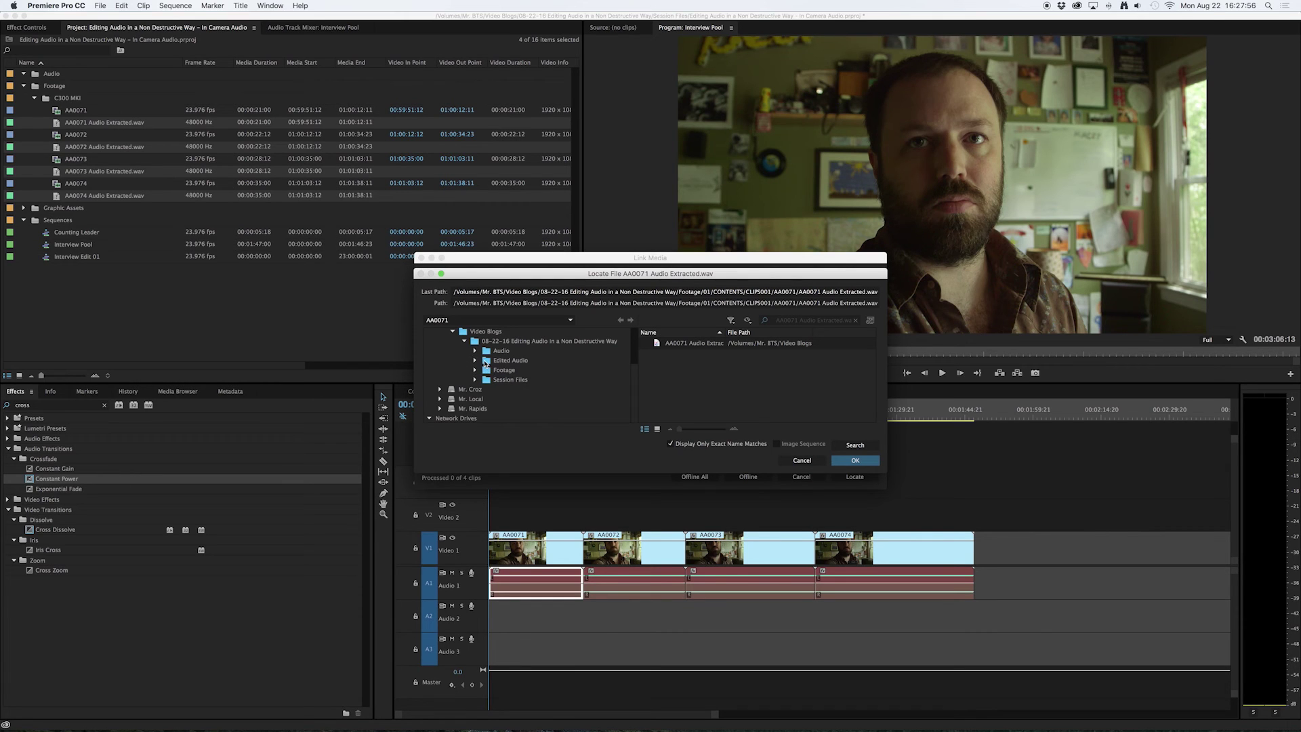
left_click(475, 360)
left_click(485, 364)
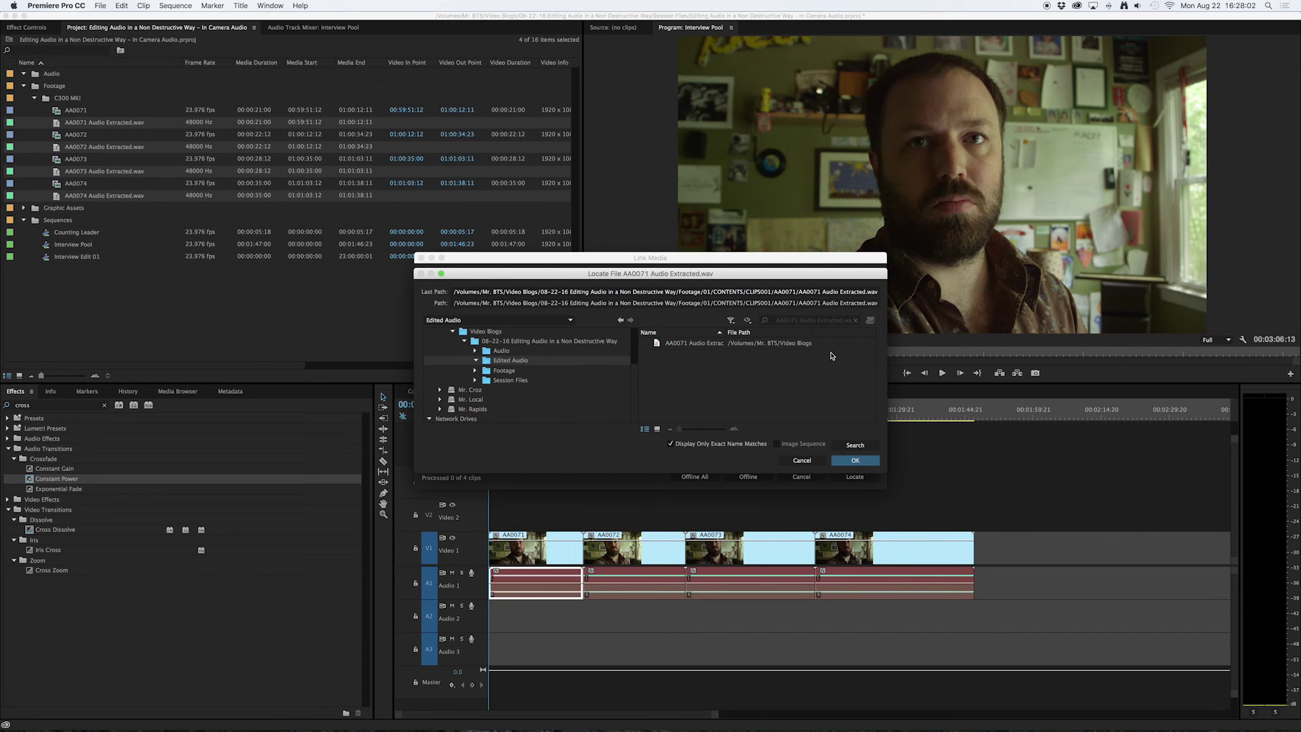
left_click(704, 344)
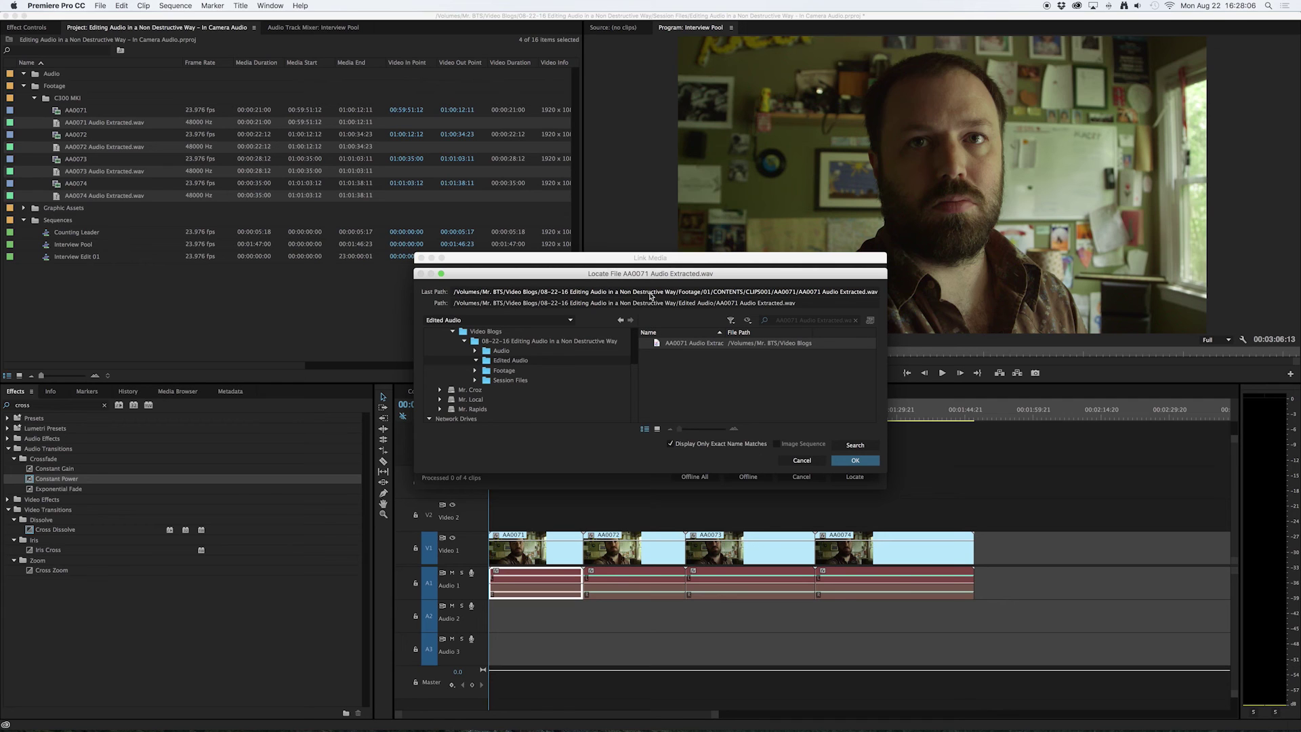
left_click(856, 461)
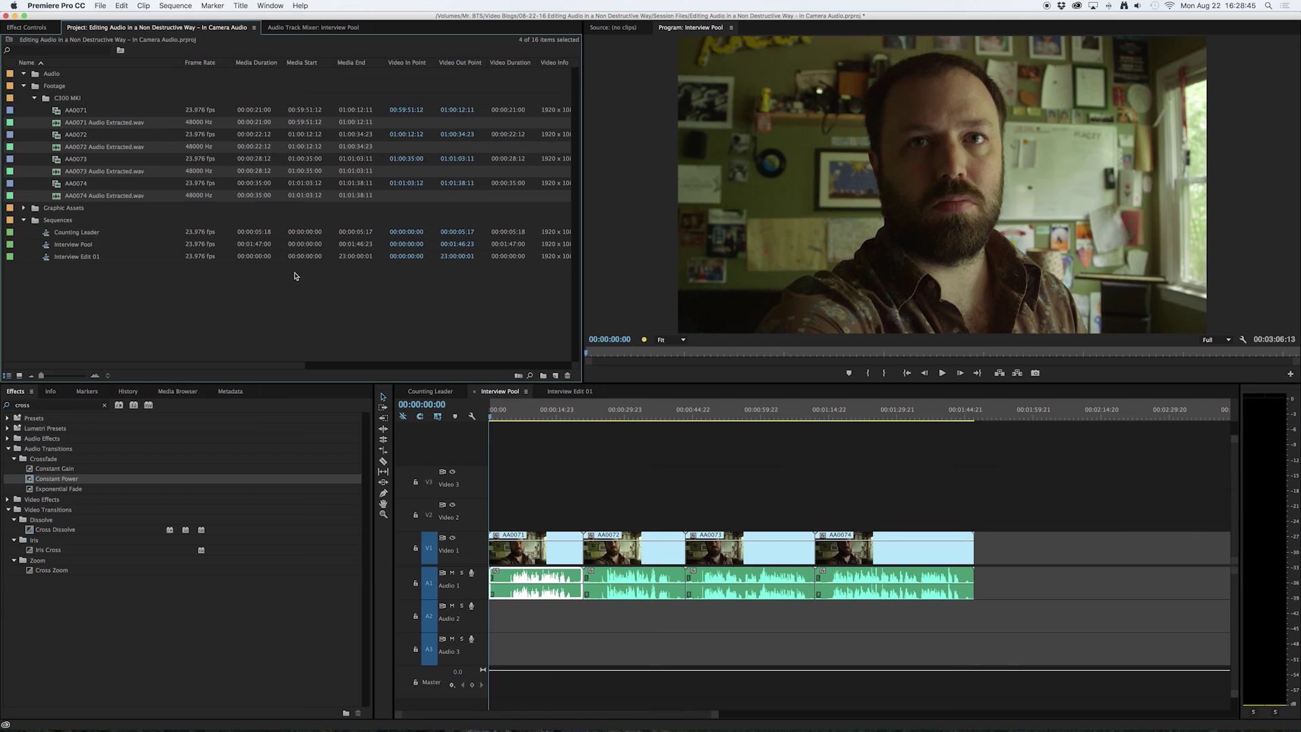
Clear the timeline selection and select the AA0071 audio clip to check its relinked waveform.
left_click(582, 466)
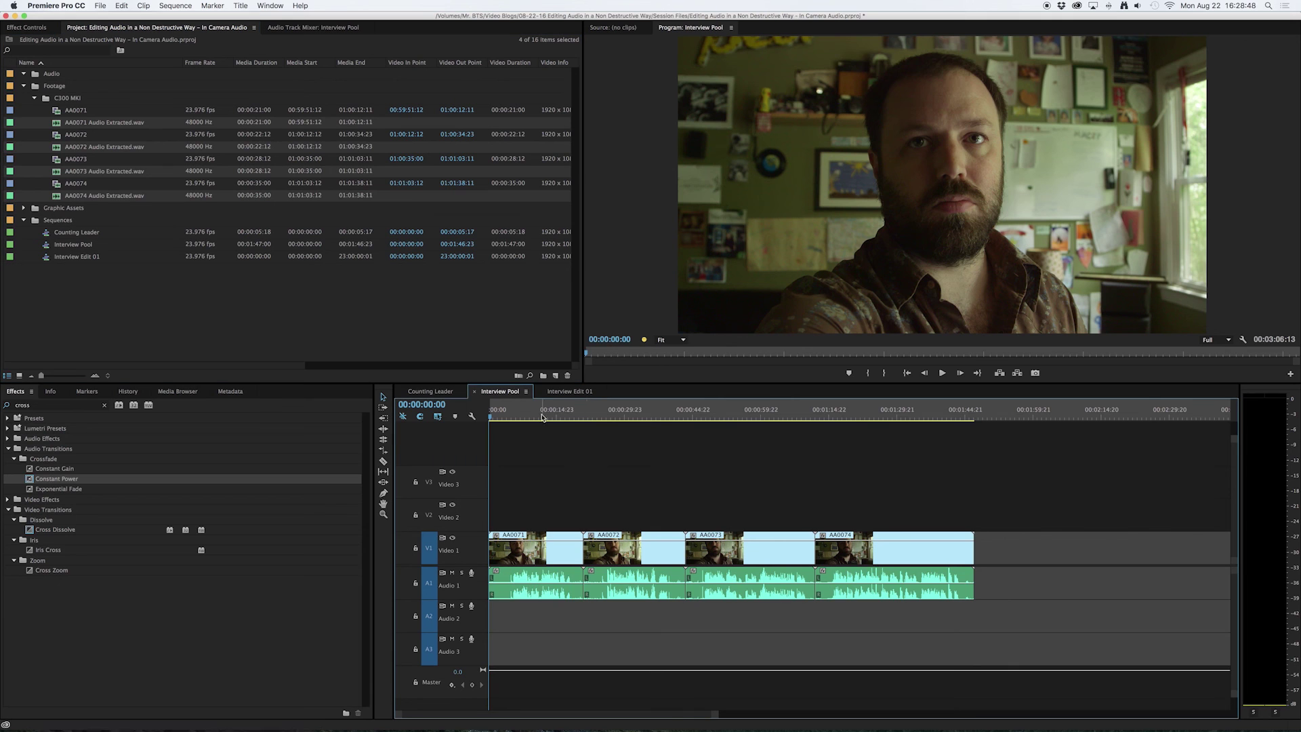
left_click(534, 583)
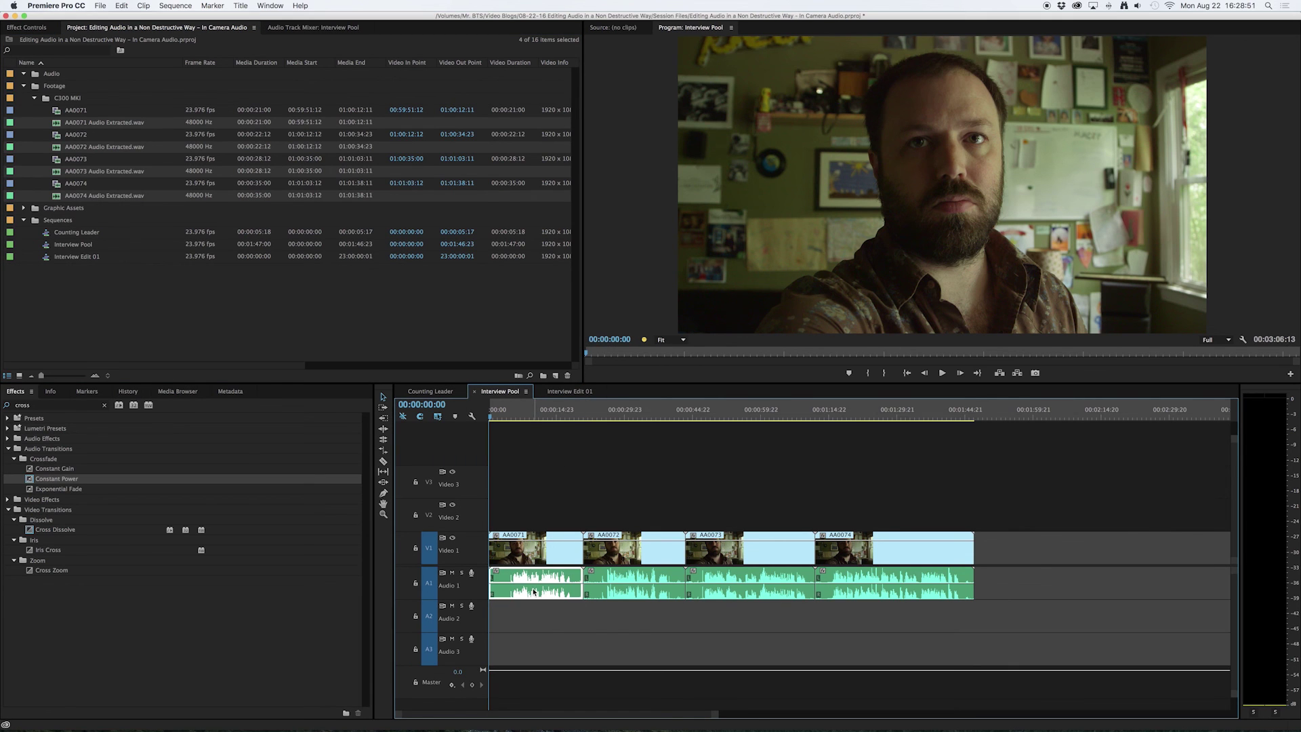